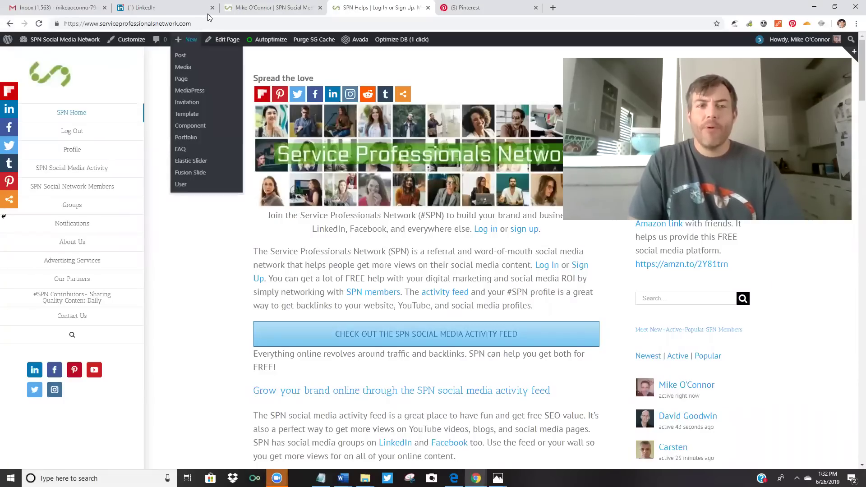
# Copy the web address of the LinkedIn 'The Fear of Asking' video post from the address bar.
pyautogui.click(271, 8)
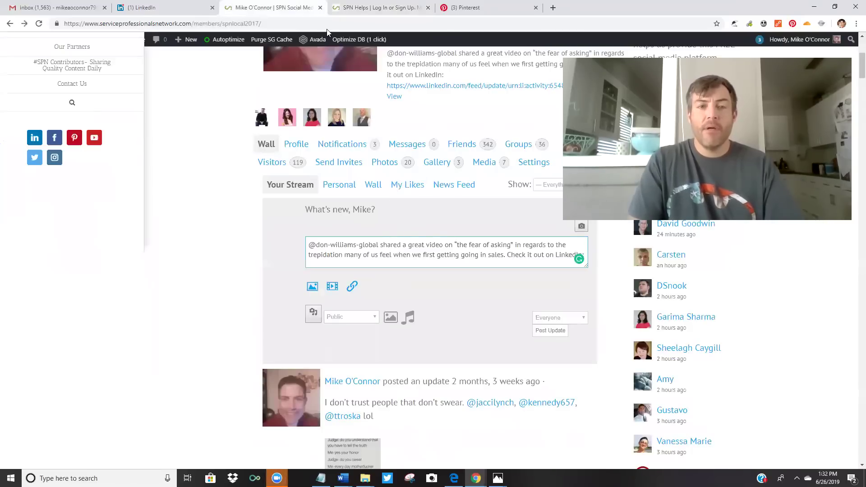
pyautogui.click(377, 8)
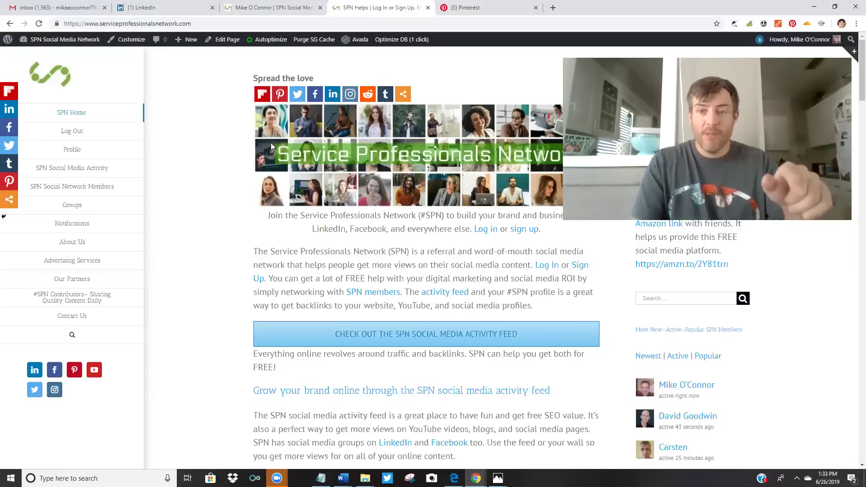
pyautogui.click(193, 6)
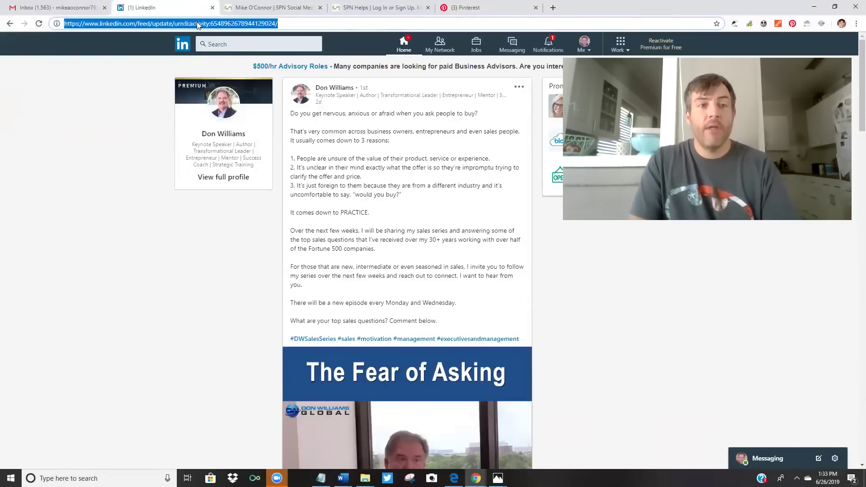
pyautogui.rightClick(197, 25)
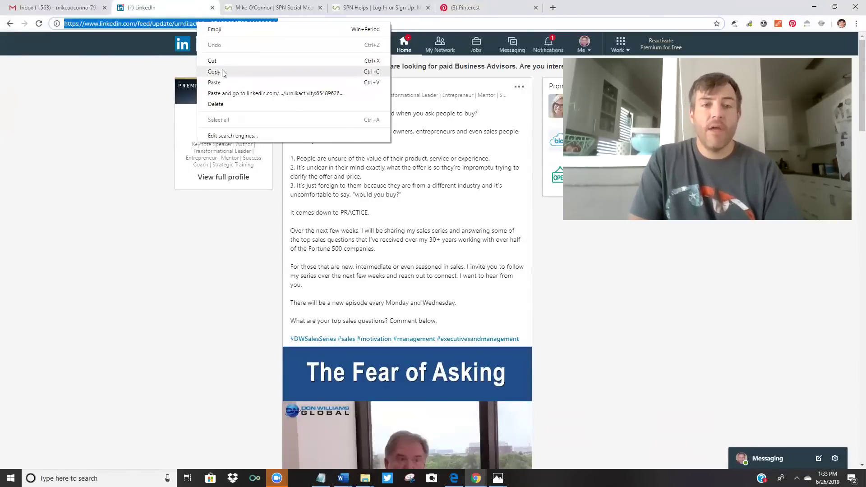
pyautogui.click(222, 72)
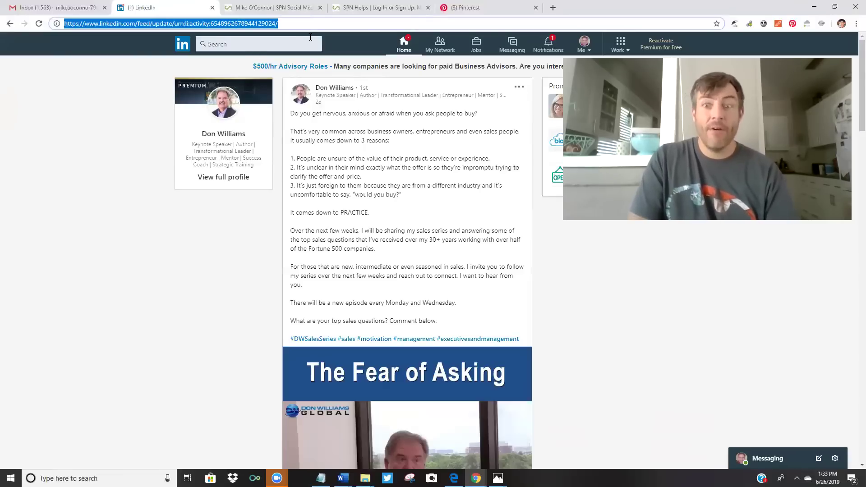
# Paste the LinkedIn post link at the end of the SPN profile draft update, showing its 'The Fear of Asking' preview.
pyautogui.click(354, 7)
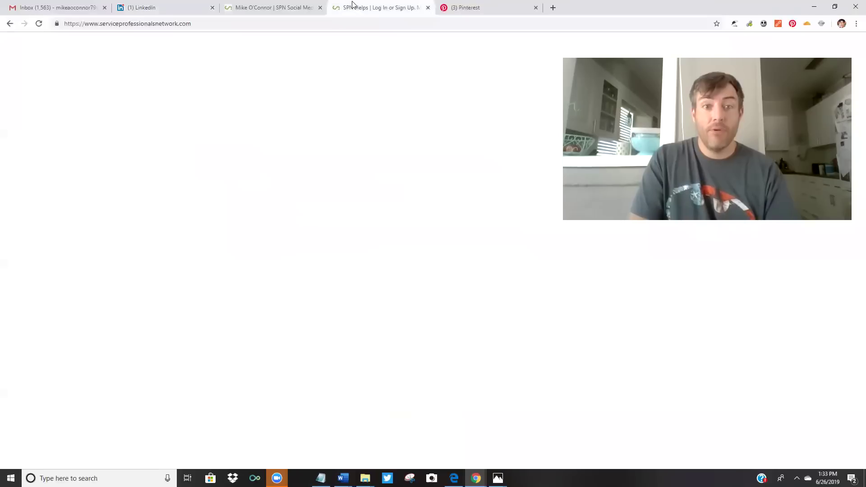
pyautogui.click(263, 5)
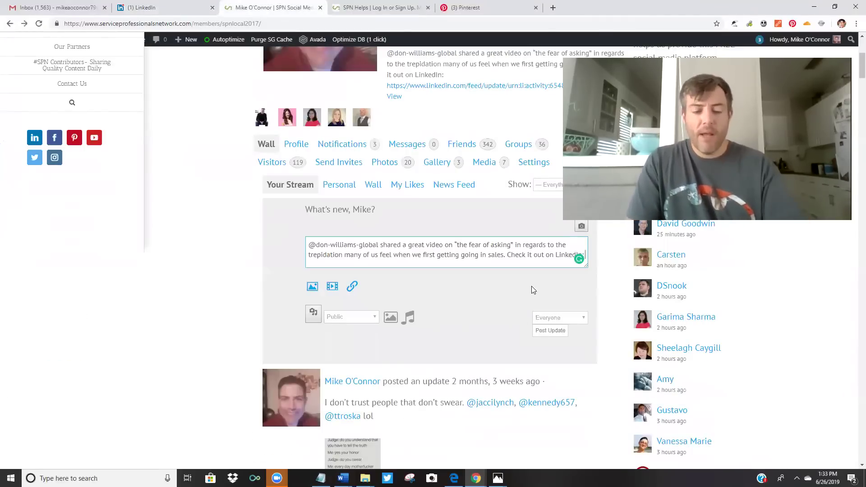
pyautogui.hotkey('ctrl', 'v')
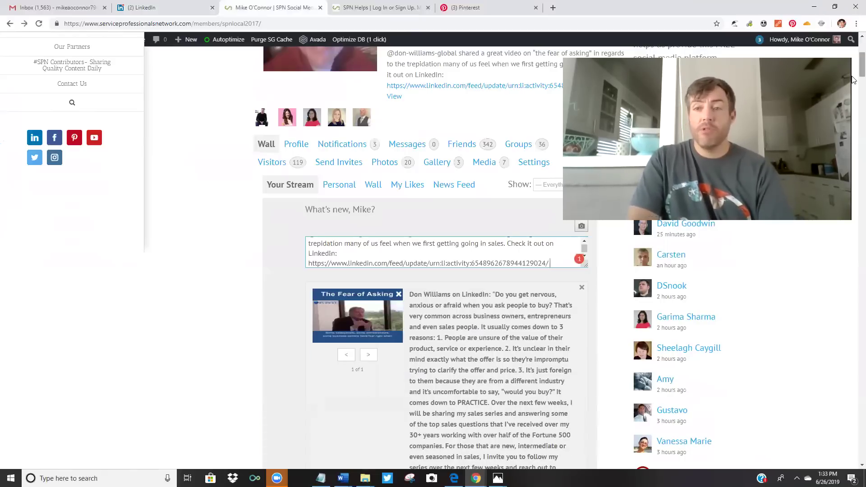
pyautogui.scroll(-8, 852, 98)
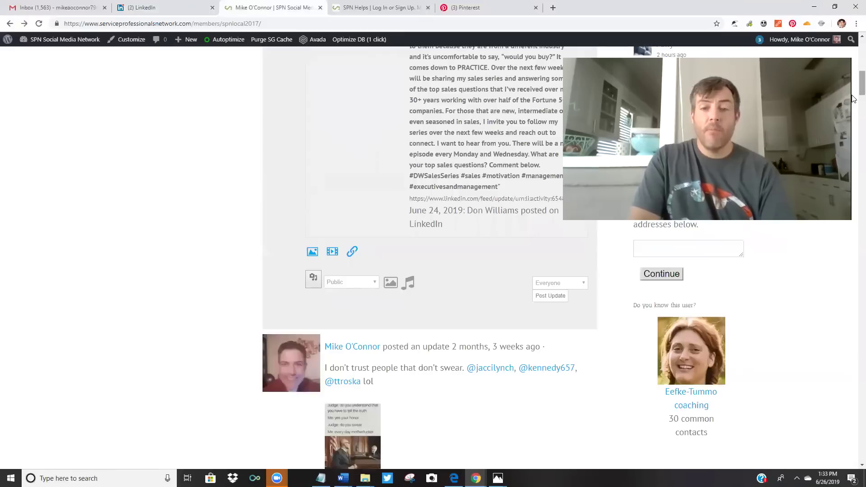
# Publish the SPN update containing the LinkedIn video link.
pyautogui.click(550, 296)
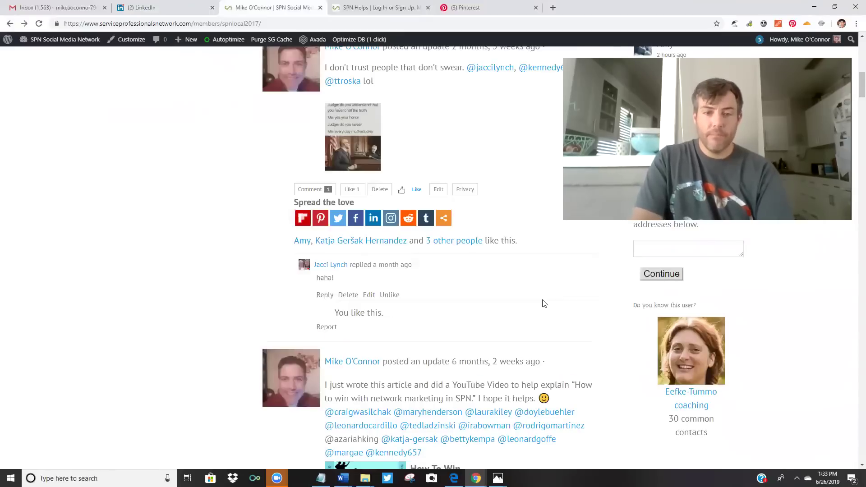
pyautogui.moveTo(853, 86); pyautogui.dragTo(854, 72)
pyautogui.scroll(3, 854, 72)
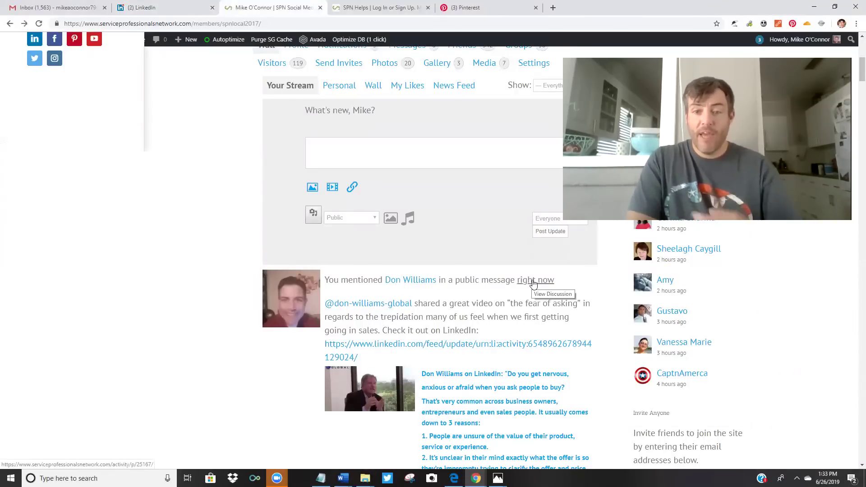
# Open the new update's 'right now' discussion page and scroll down to its share buttons.
pyautogui.click(534, 280)
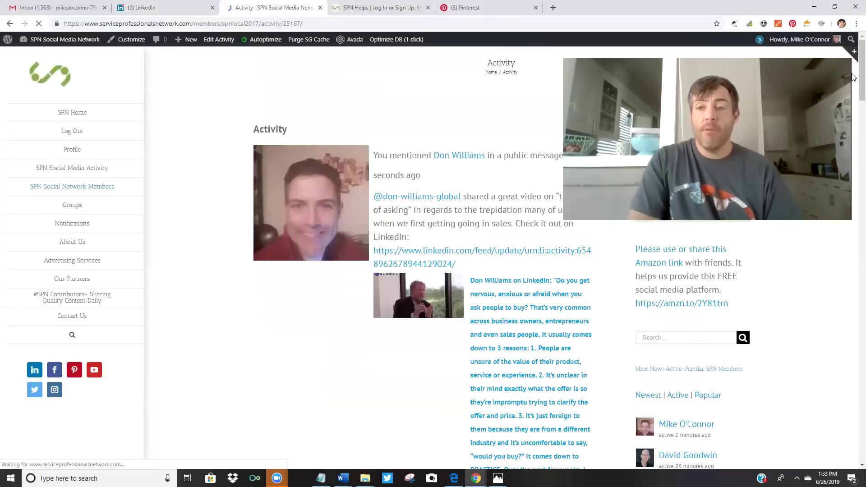
pyautogui.scroll(-6, 853, 108)
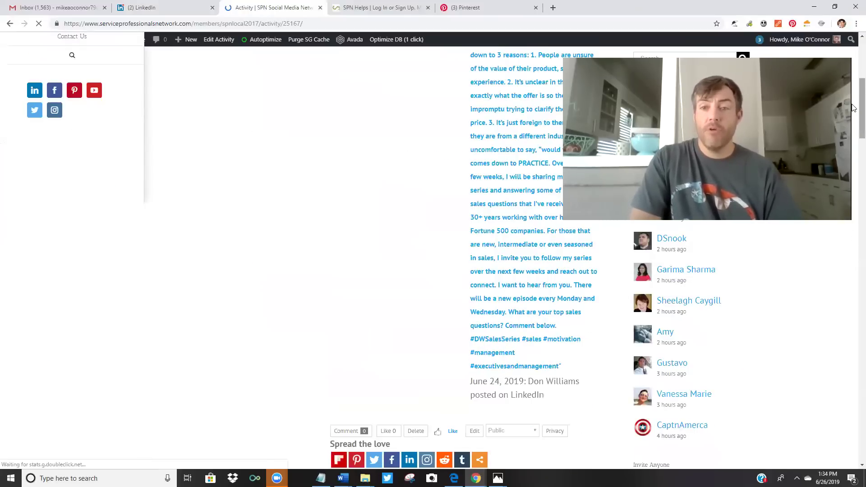
pyautogui.scroll(-5, 853, 109)
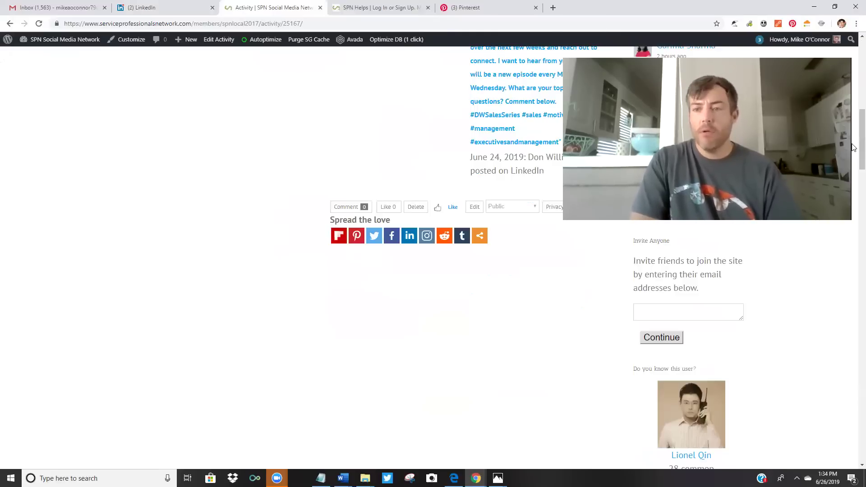
# Start a Pinterest pin from the page using the video thumbnail image.
pyautogui.click(356, 236)
pyautogui.scroll(-5, 854, 174)
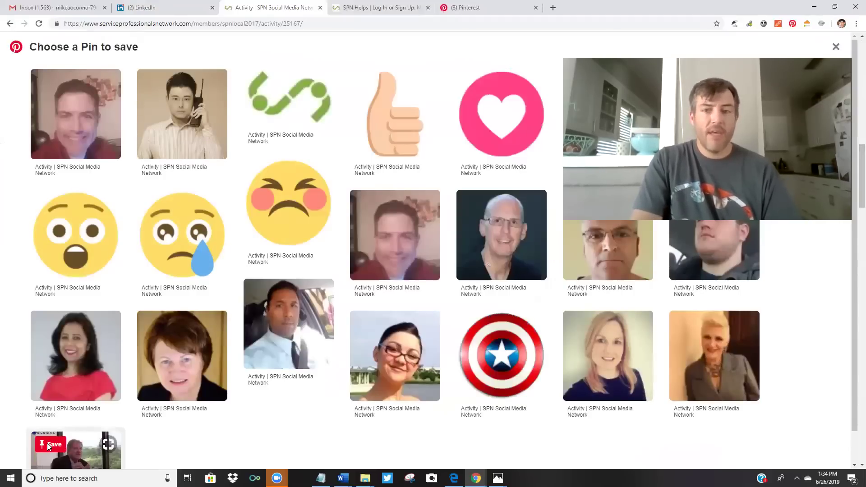
pyautogui.click(51, 445)
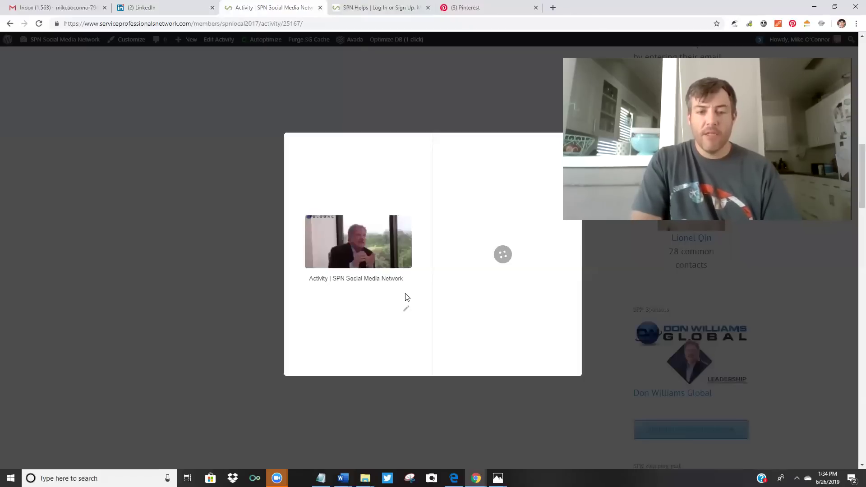
pyautogui.click(406, 309)
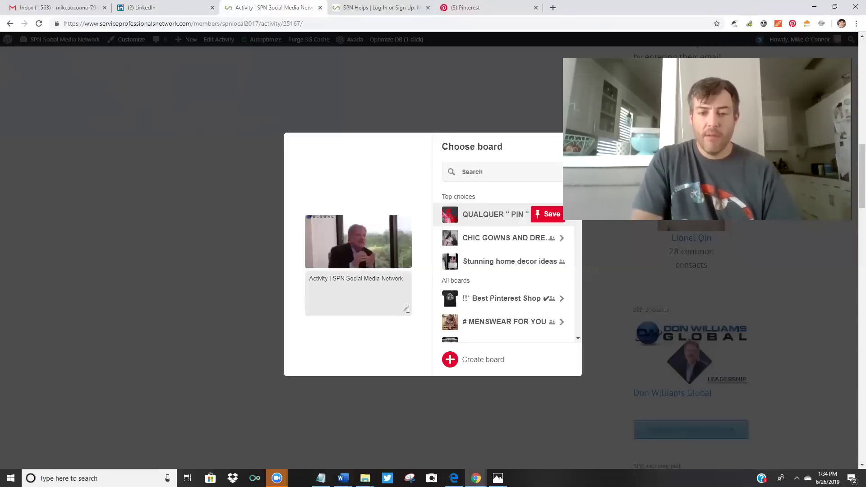
pyautogui.click(406, 278)
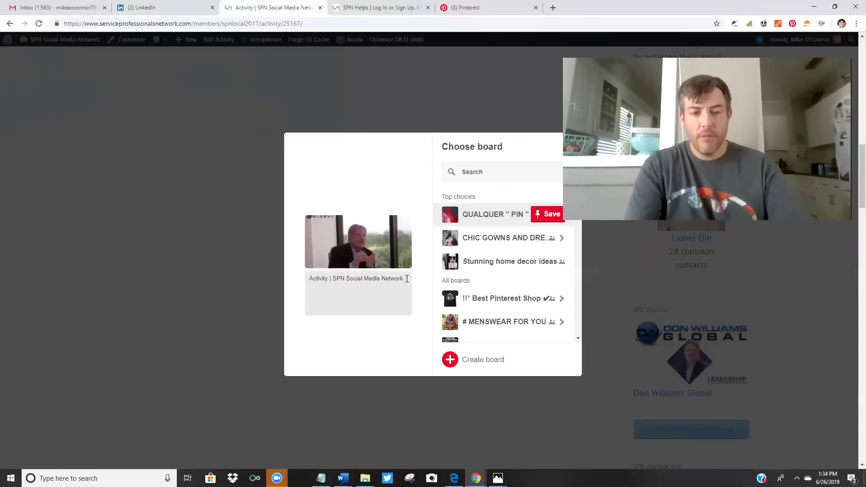
pyautogui.hotkey('ctrl', 'v')
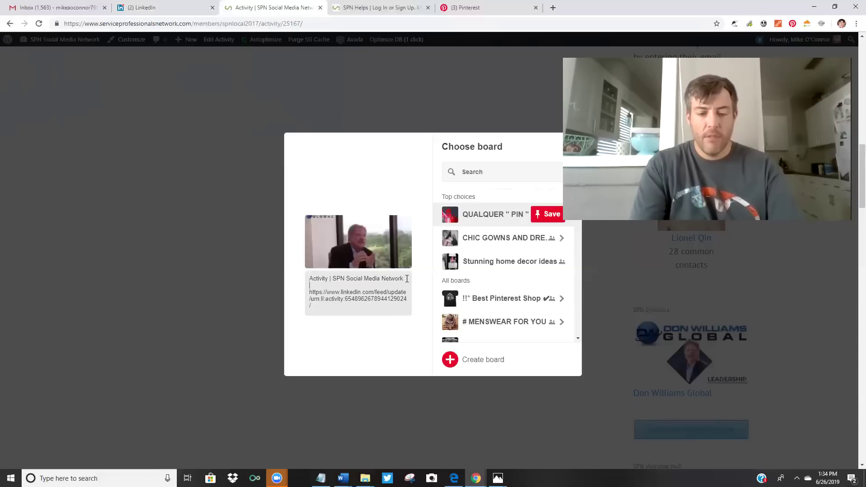
pyautogui.press('Return')
pyautogui.press('Up')
pyautogui.write('Che')
pyautogui.write('cl it o')
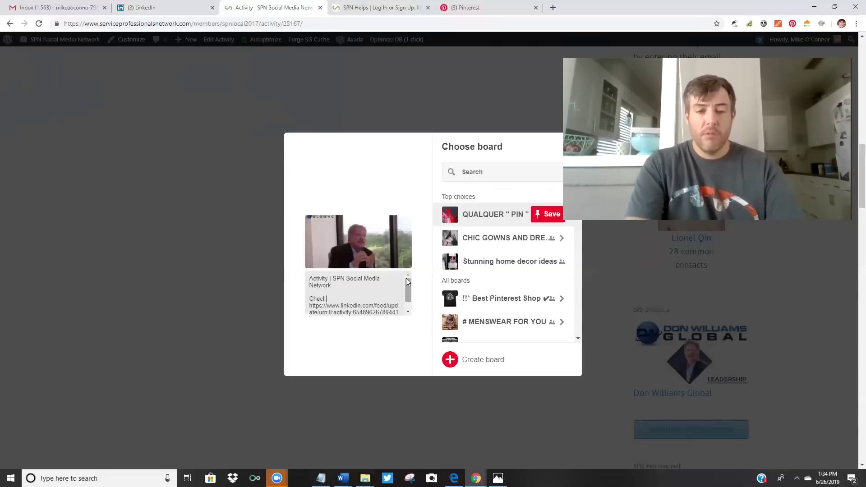
pyautogui.write('n')
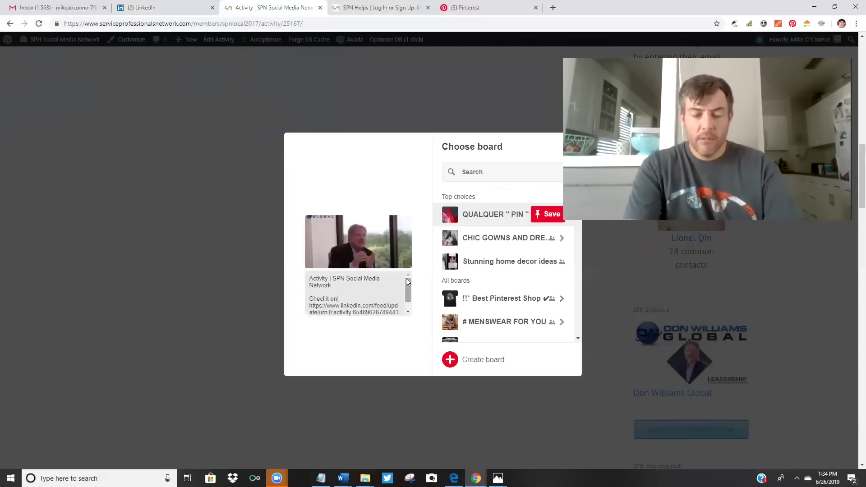
pyautogui.press('BackSpace')
pyautogui.write('ut on')
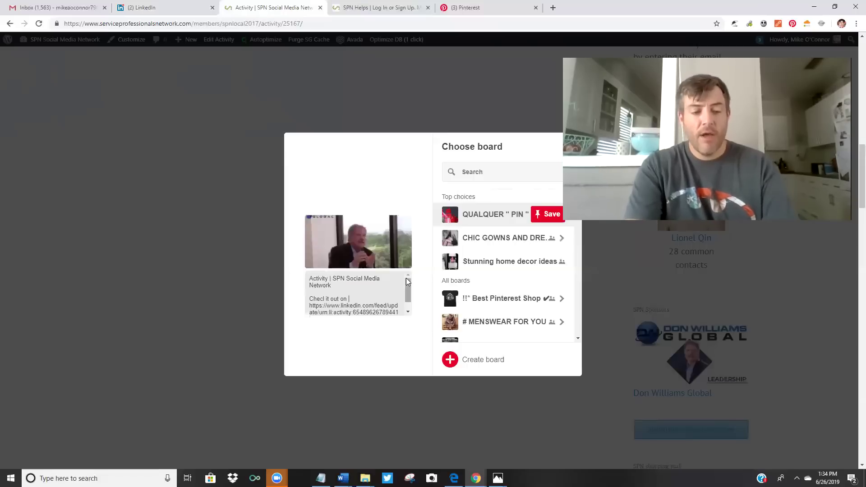
pyautogui.write('@linkedin')
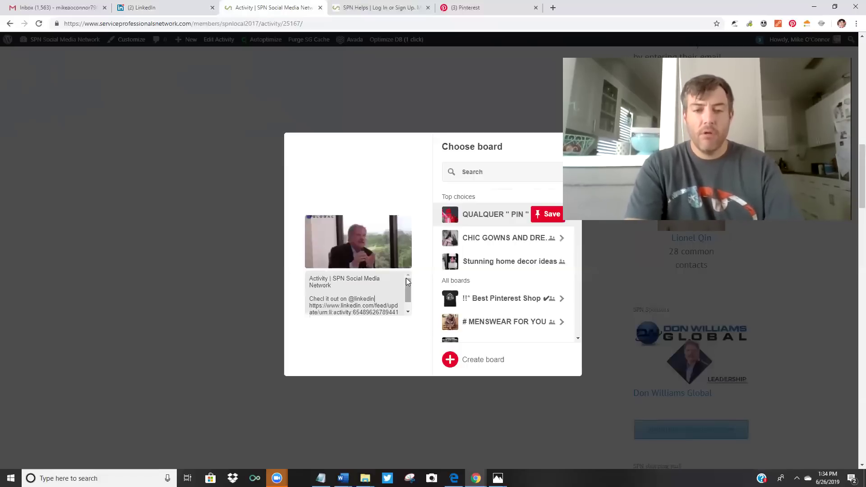
pyautogui.write(':')
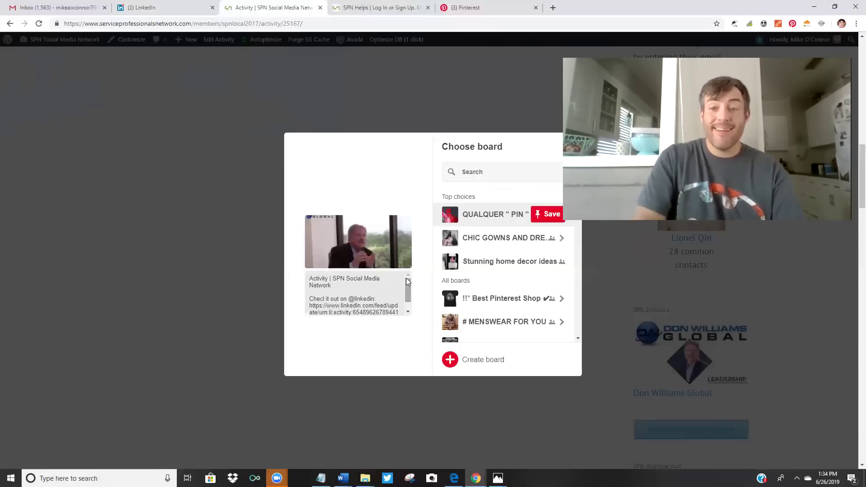
# Paste the SPN activity page address after the pin title, then add the line 'Info on: the fear of asking'.
pyautogui.click(266, 28)
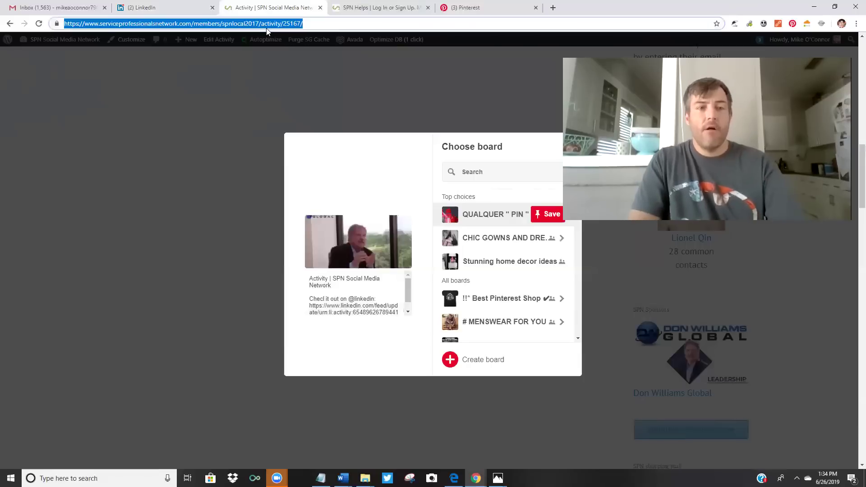
pyautogui.click(343, 283)
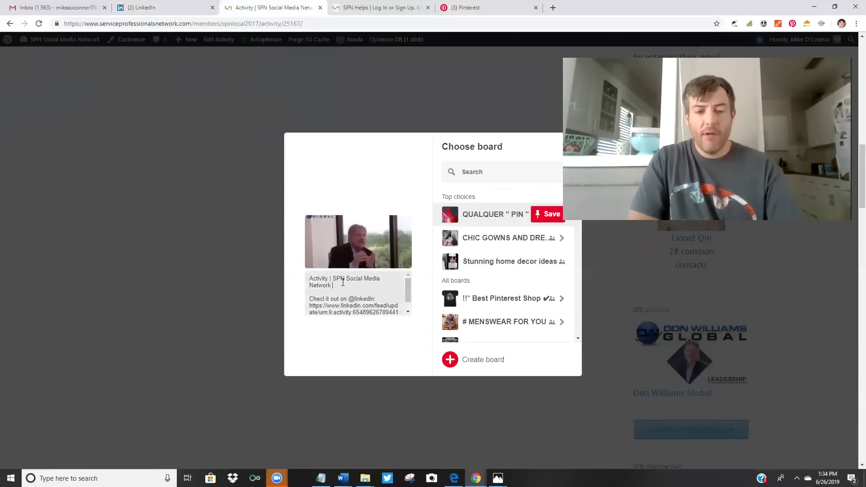
pyautogui.hotkey('ctrl', 'v')
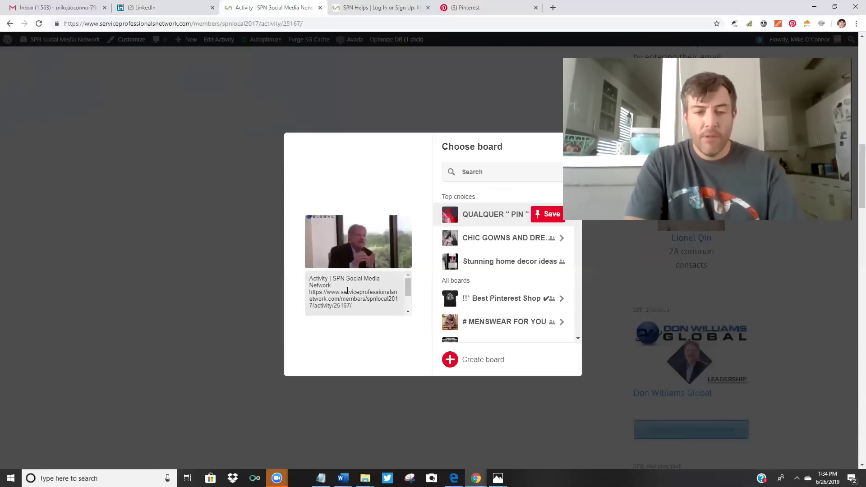
pyautogui.press('Return')
pyautogui.write('I')
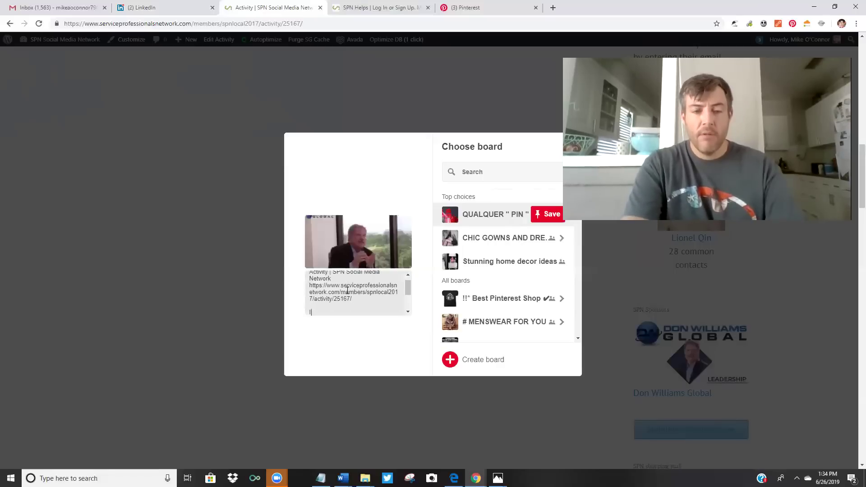
pyautogui.write('nfo ')
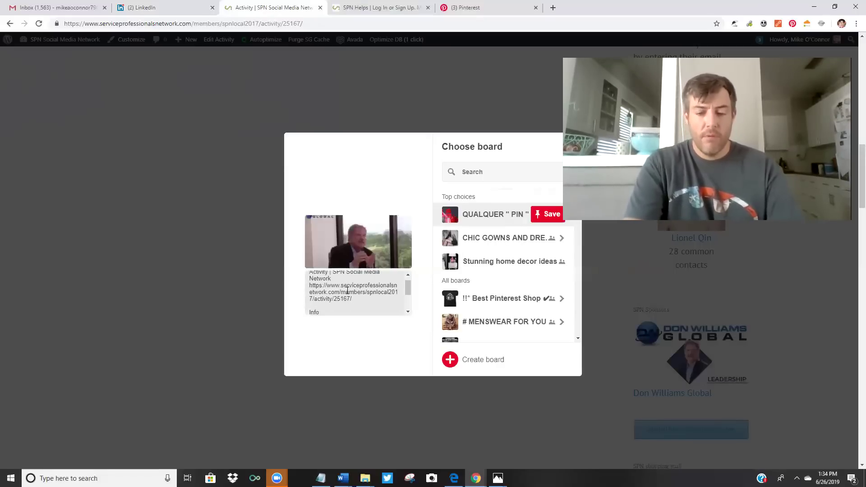
pyautogui.write('on ')
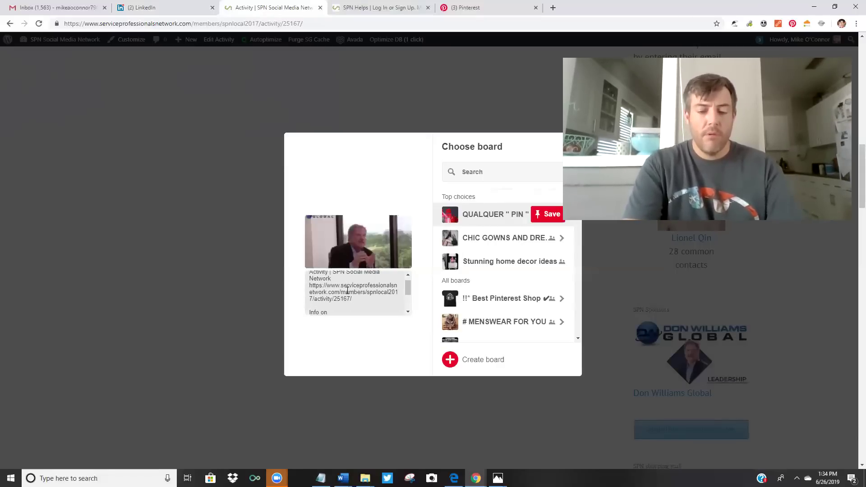
pyautogui.write(': the fe')
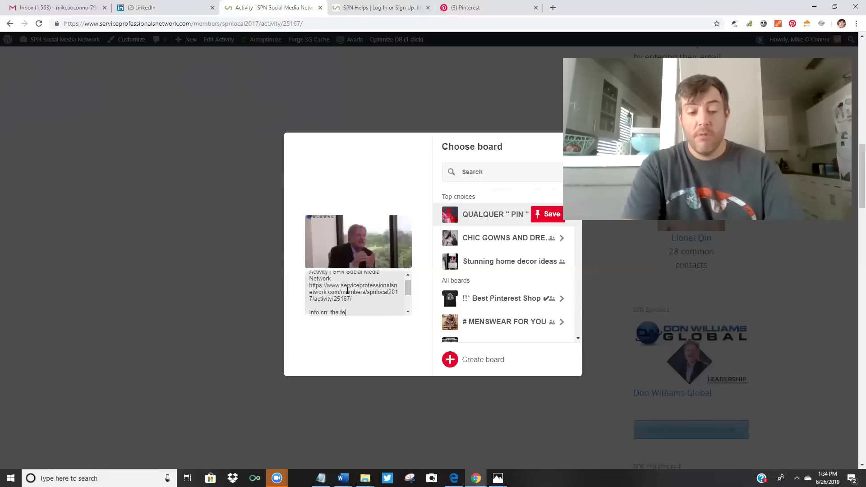
pyautogui.write('ear of asking')
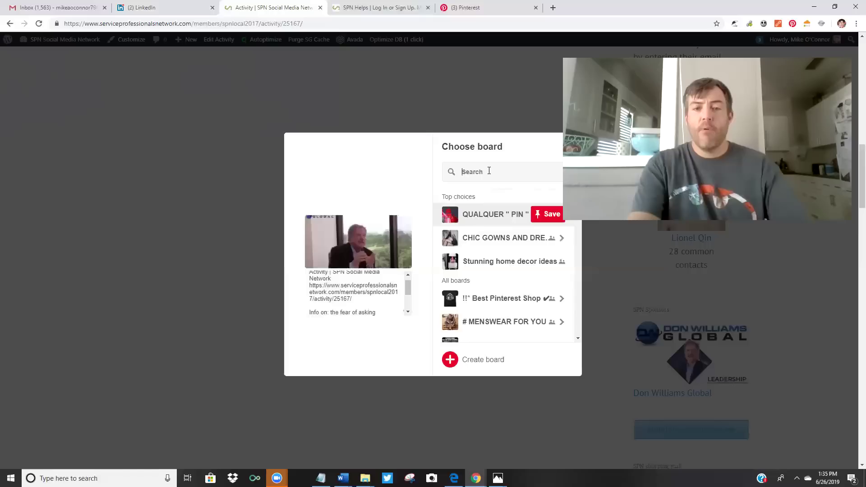
pyautogui.write('spn')
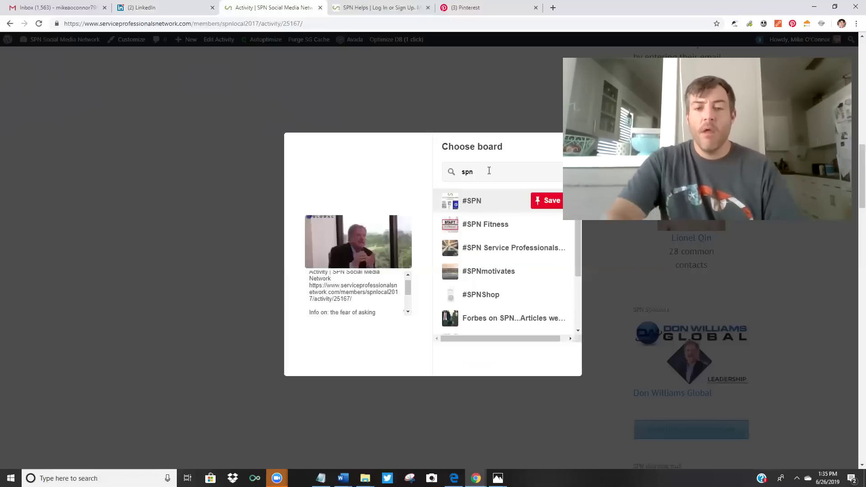
# Save the pin to the #SPN board and open its Pinterest page via 'See it now'.
pyautogui.click(552, 204)
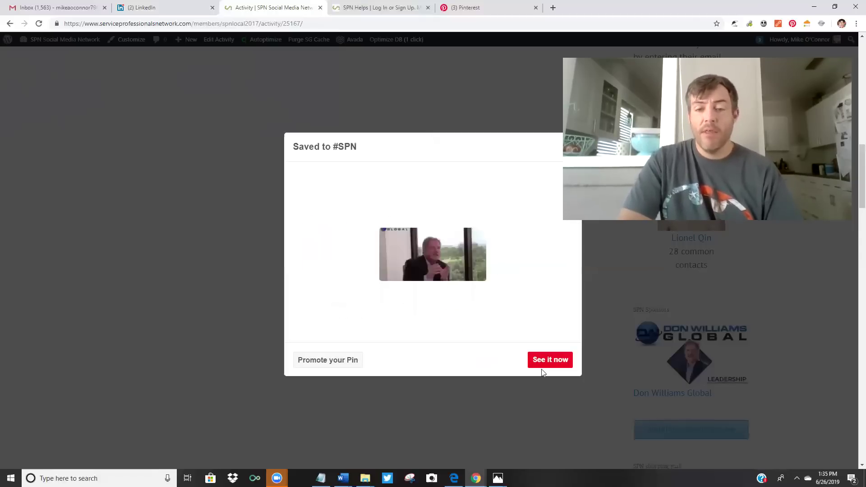
pyautogui.click(543, 367)
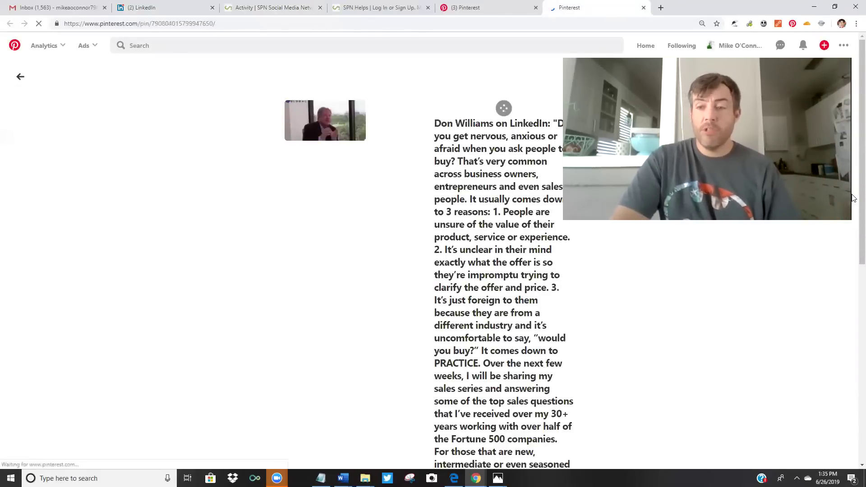
pyautogui.scroll(-1, 853, 199)
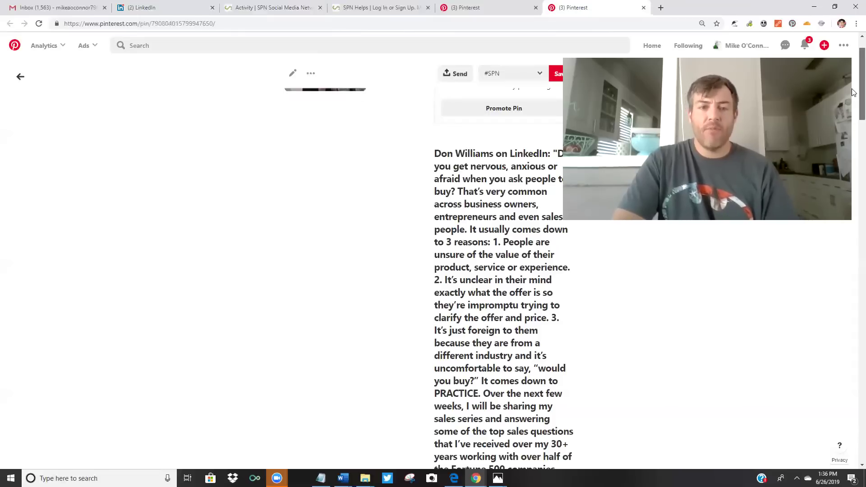
pyautogui.scroll(1, 853, 91)
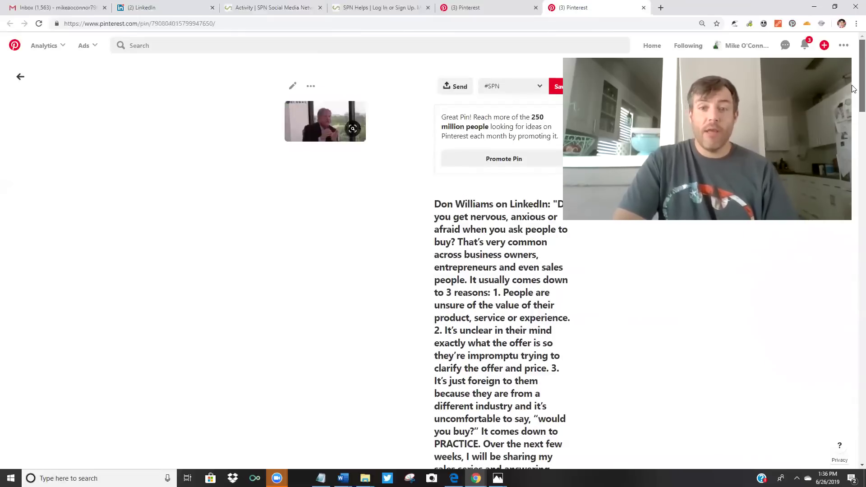